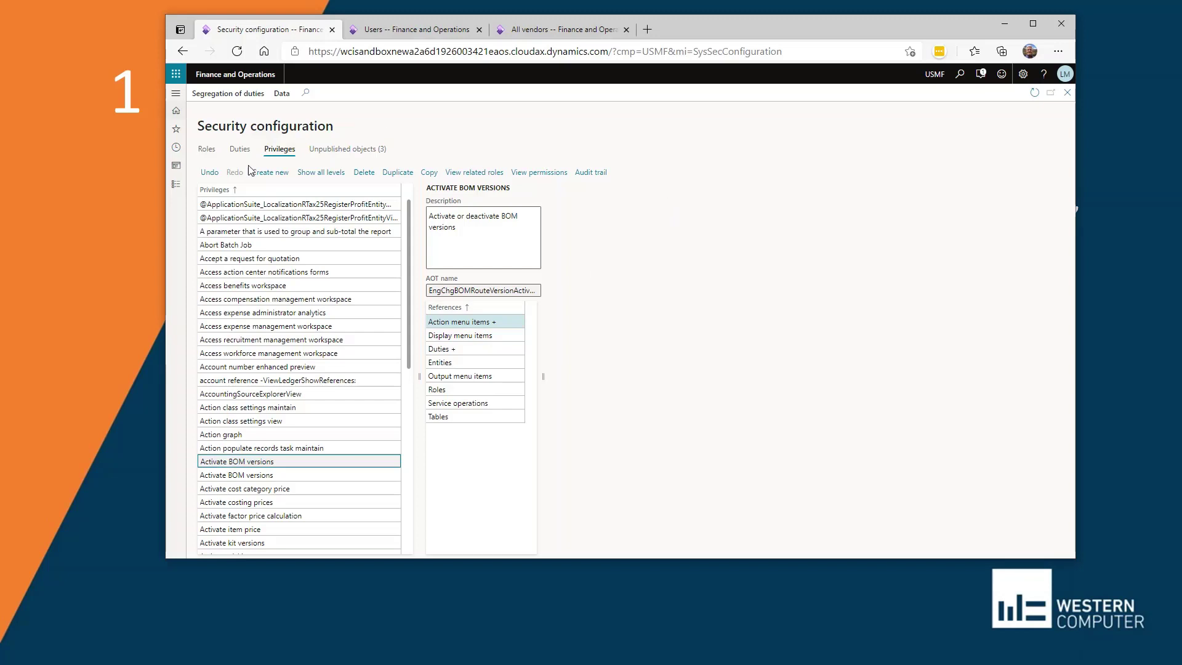
- Show the security roles list and its Data actions, such as export and import
left_click(203, 151)
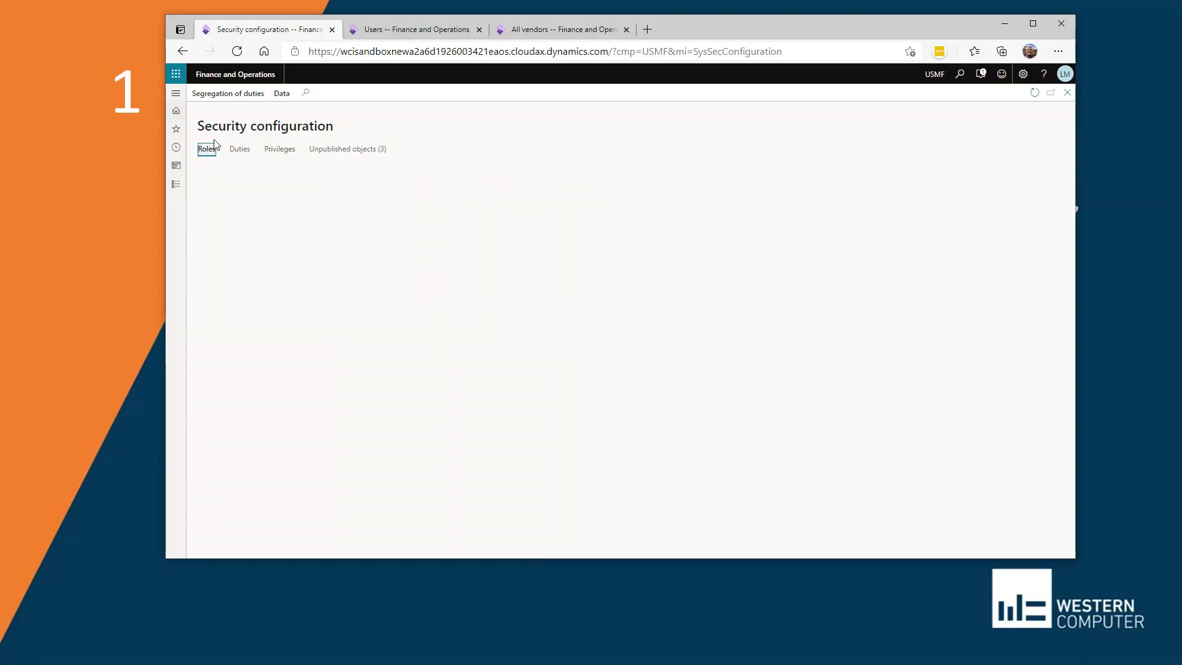
left_click(285, 95)
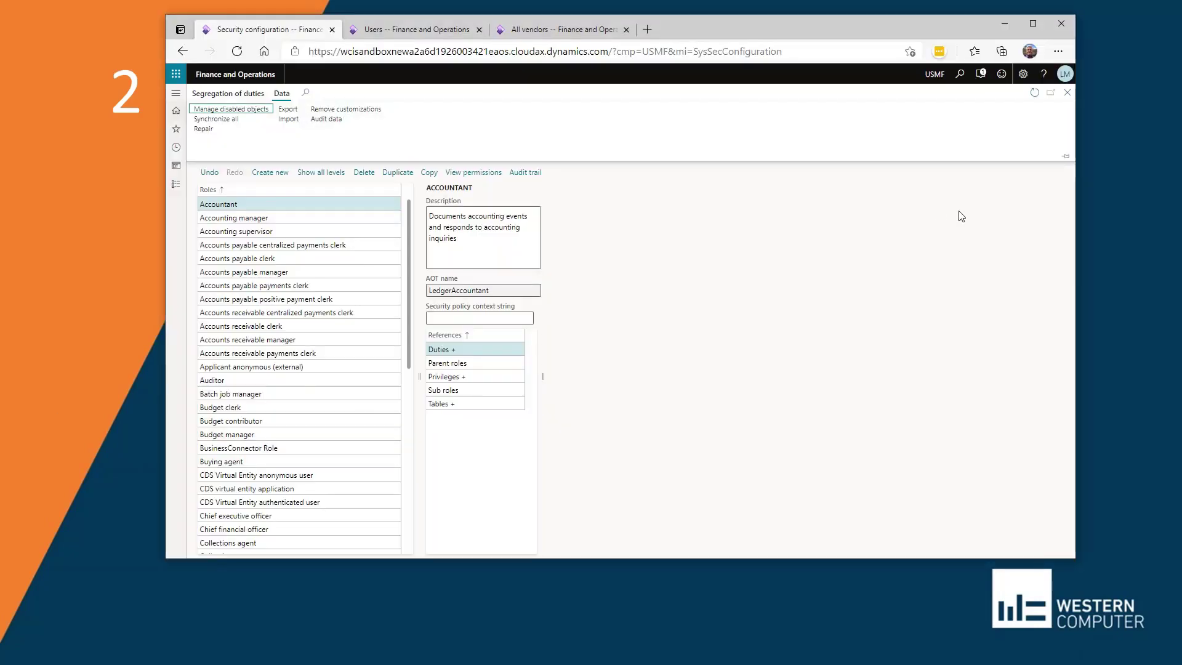
left_click(433, 29)
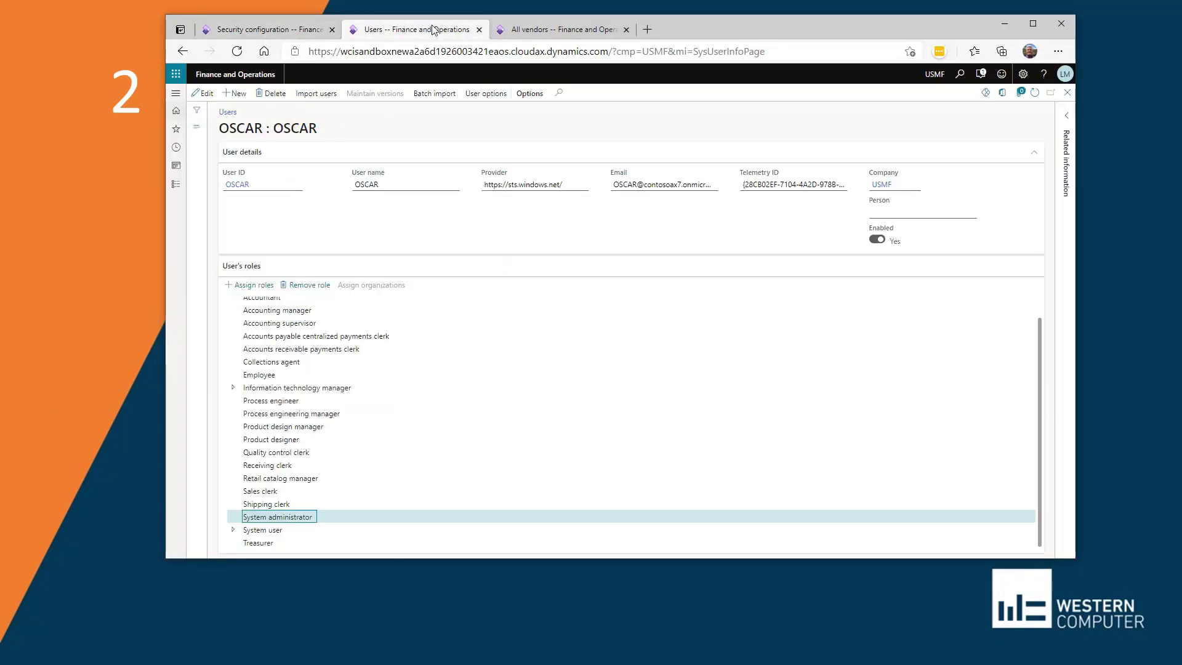
scroll(405, 456, "up", 1)
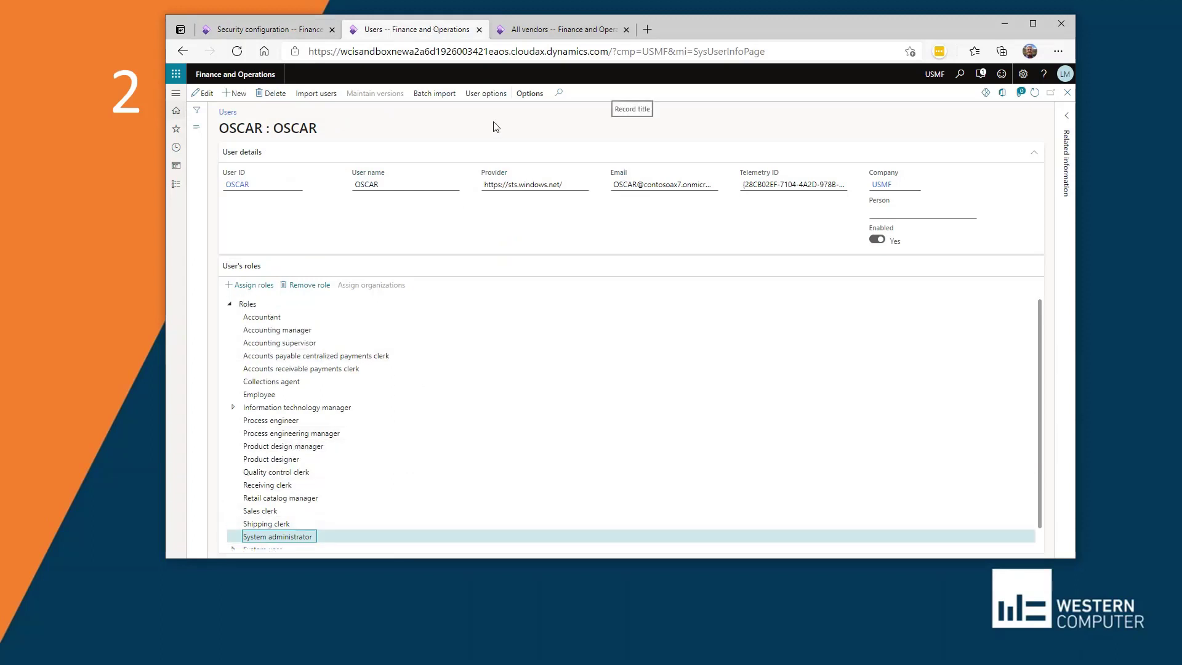
left_click(347, 345)
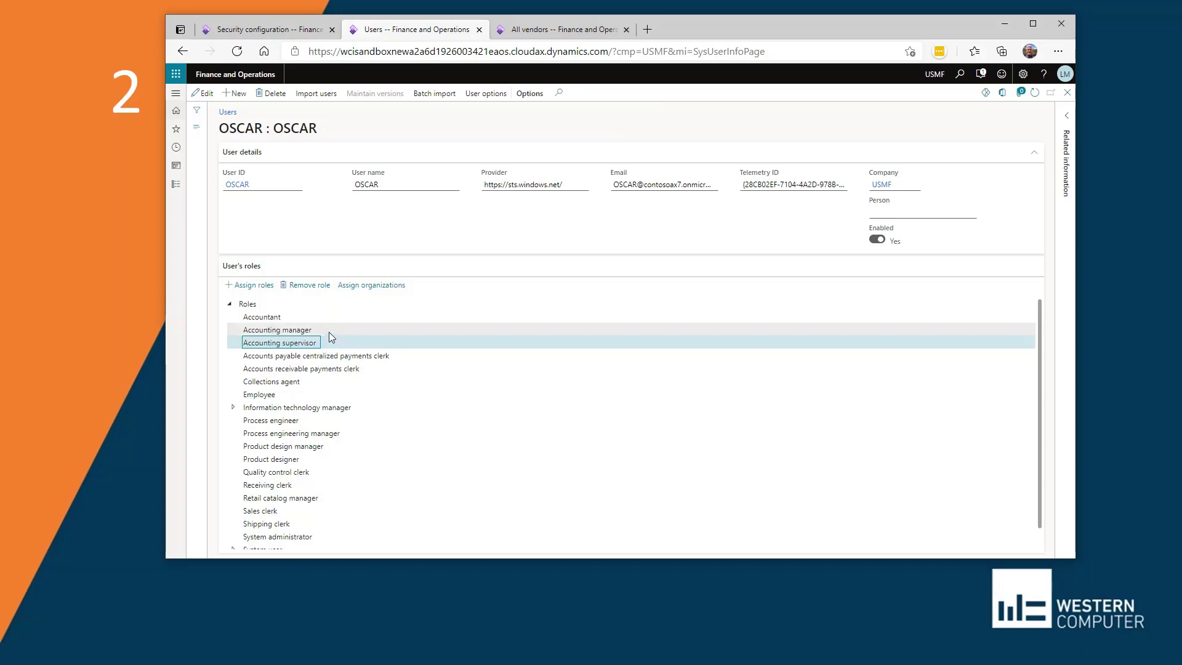
left_click(328, 332)
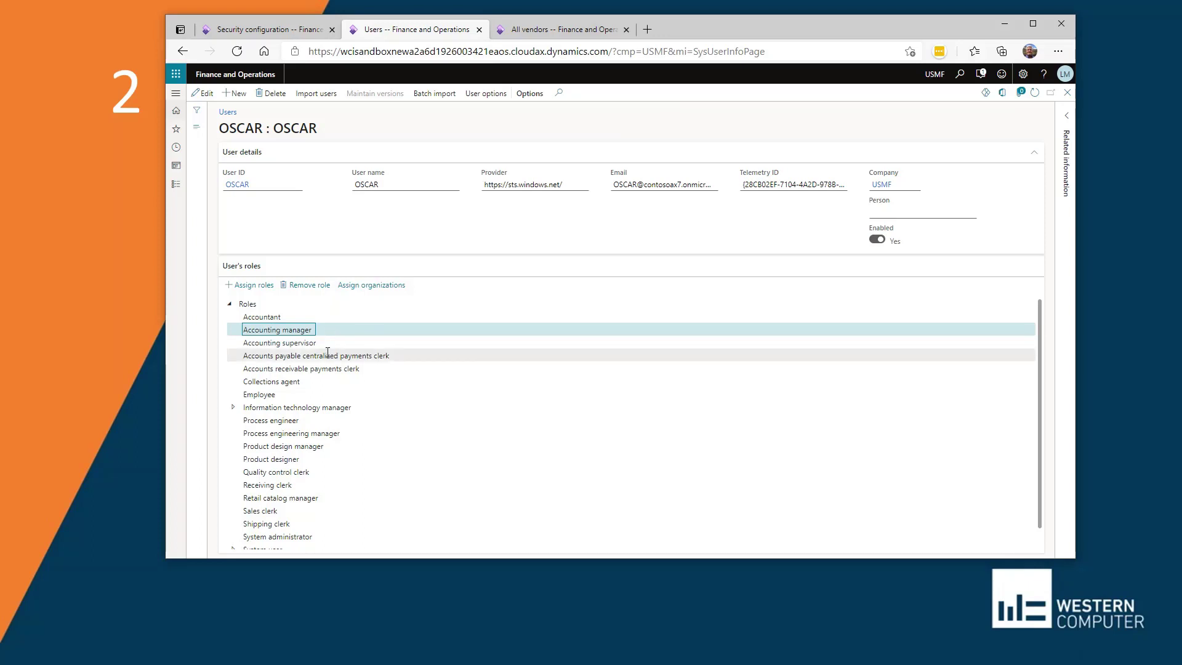
left_click(327, 345)
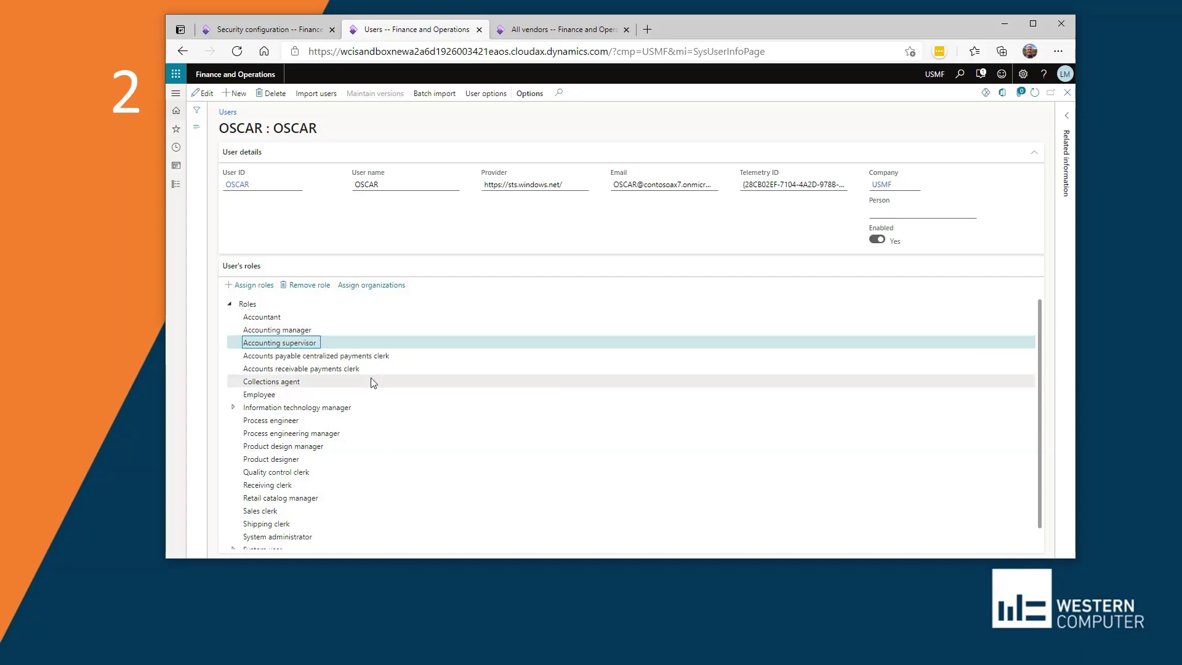
scroll(430, 400, "down", 1)
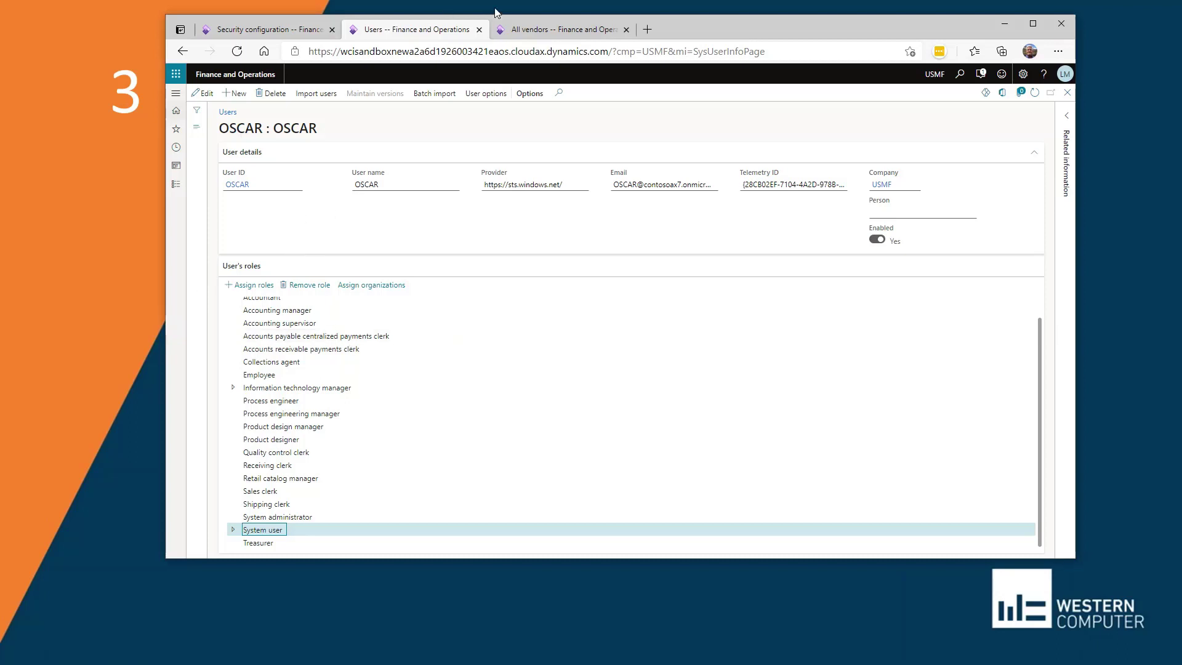
- Run Security diagnostics on the vendor 1001 page and select the Maintain vendors privilege name
left_click(275, 29)
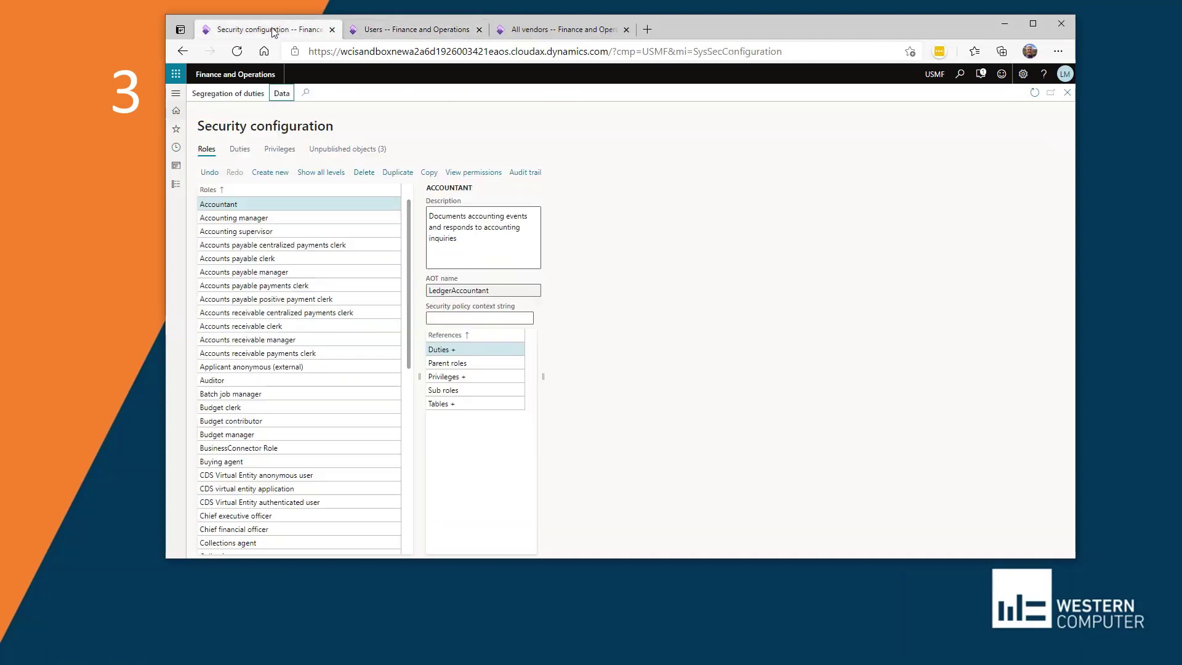
left_click(549, 29)
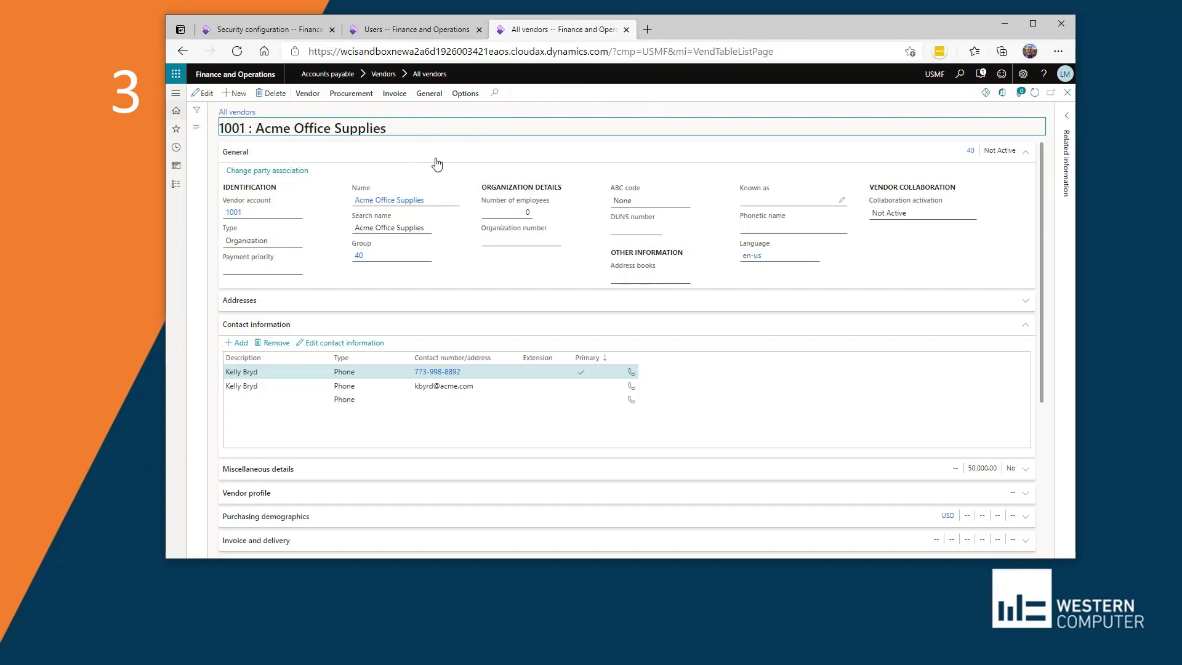
left_click(475, 95)
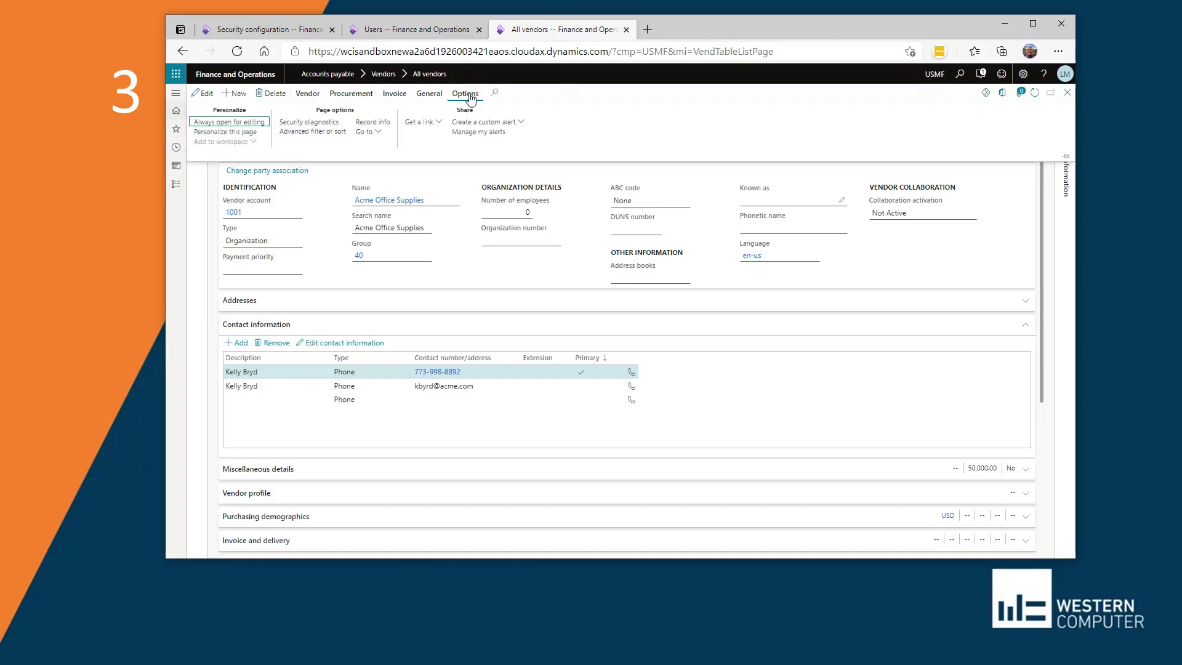
left_click(325, 123)
scroll(967, 342, "down", 1)
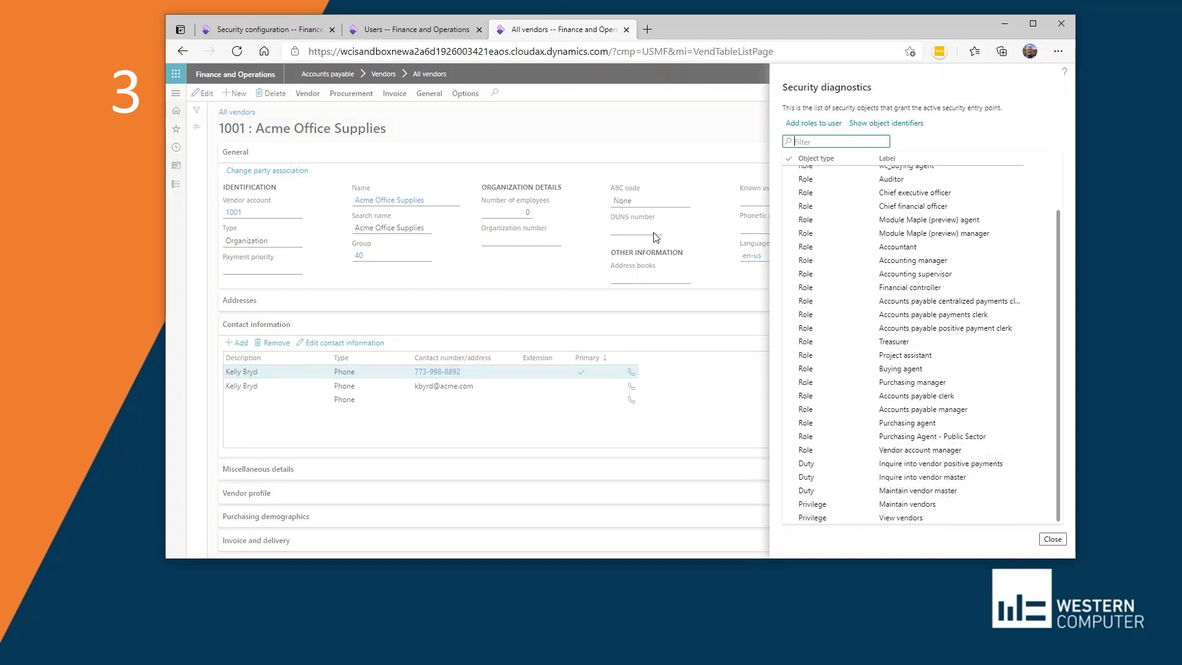
left_click(938, 506)
left_click_drag(938, 506, 879, 502)
key("ctrl+c")
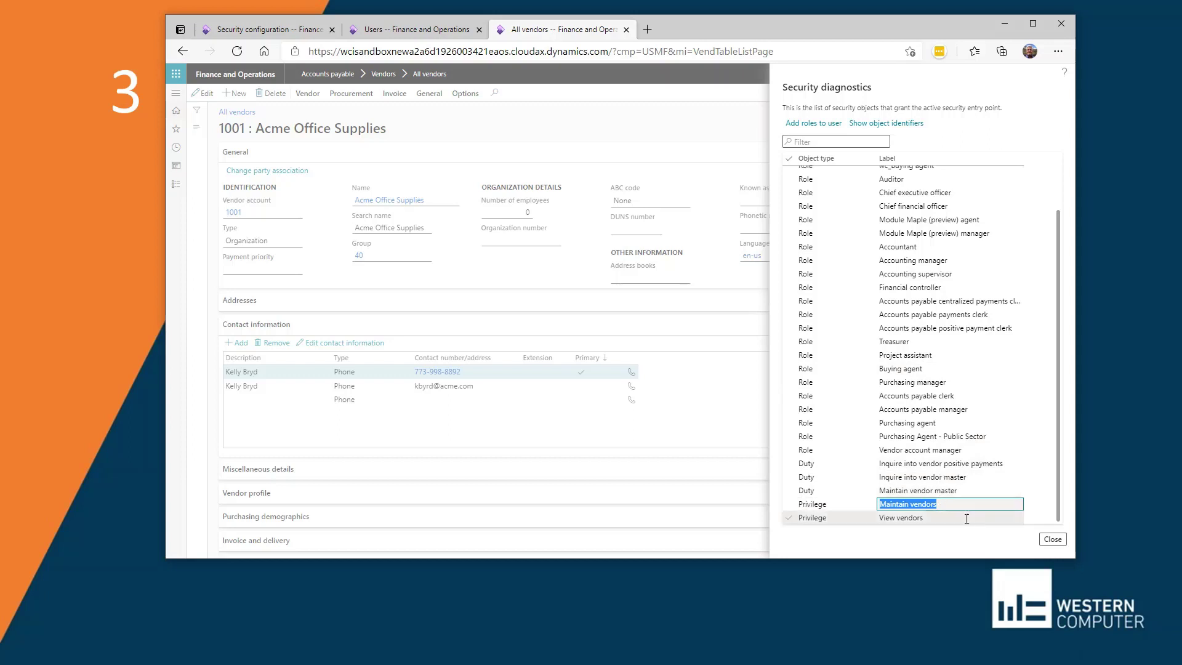
- Close the diagnostics and sort the Roles list A to Z
left_click(1052, 538)
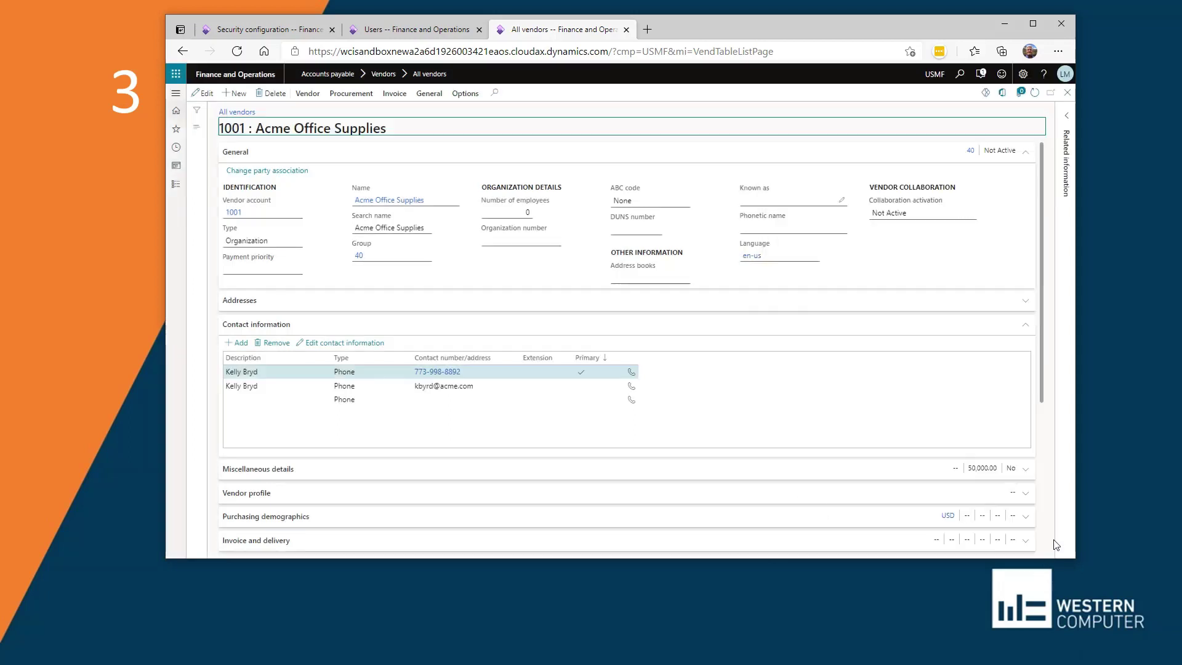
left_click(269, 29)
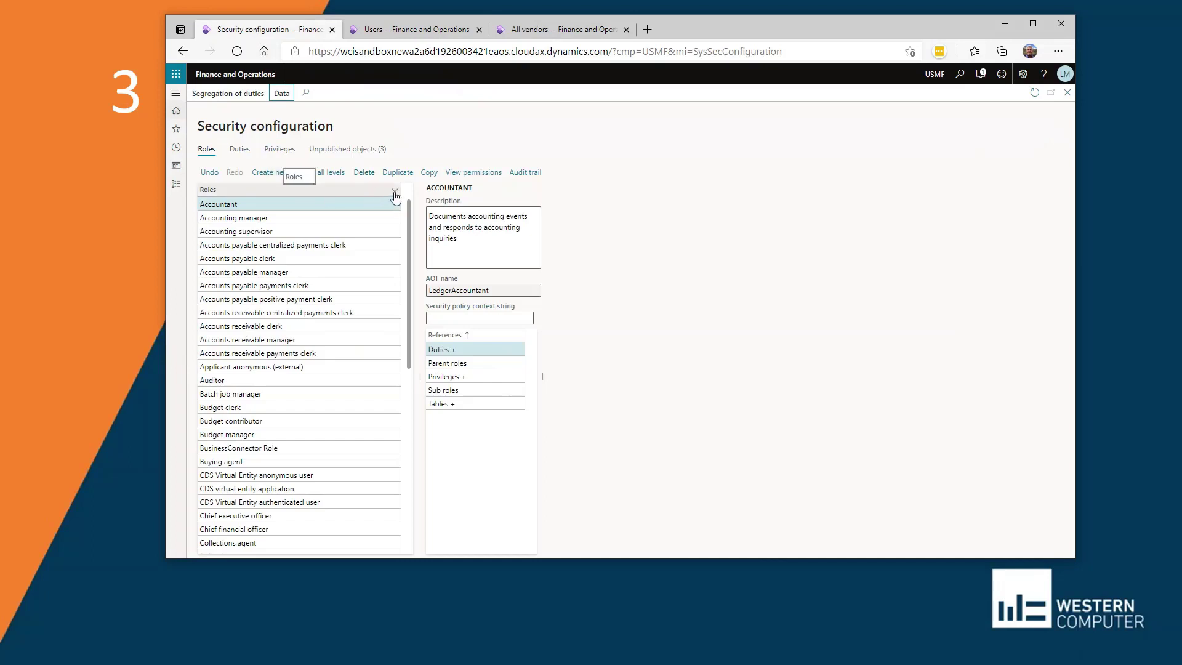
left_click(394, 192)
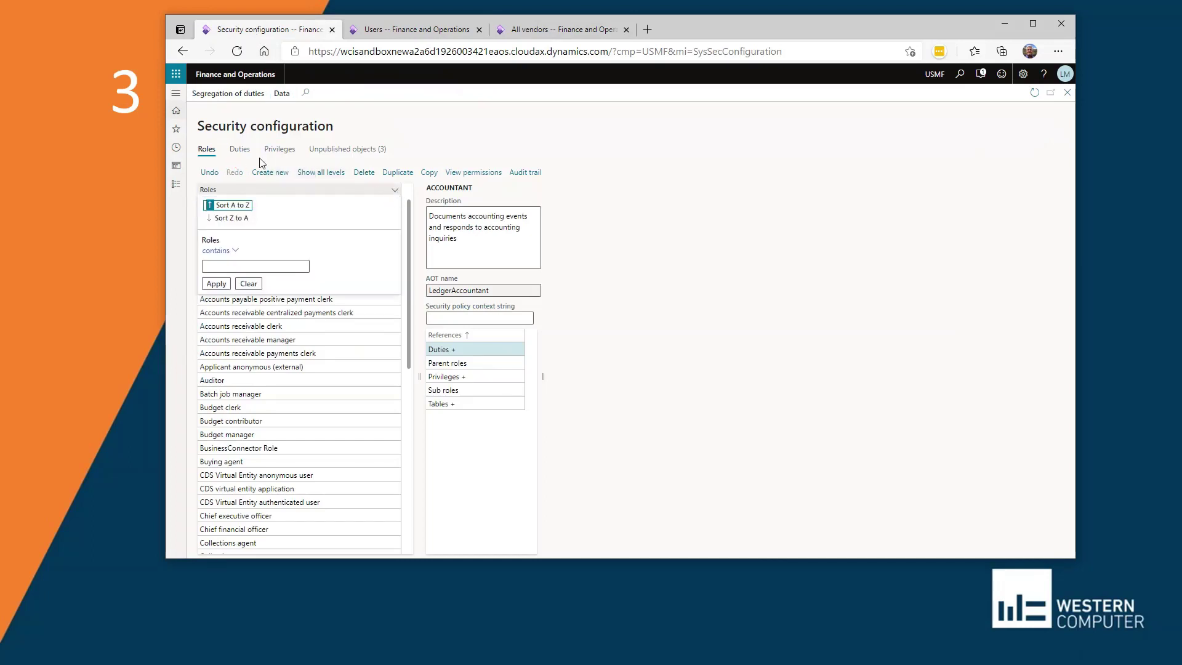
key("Return")
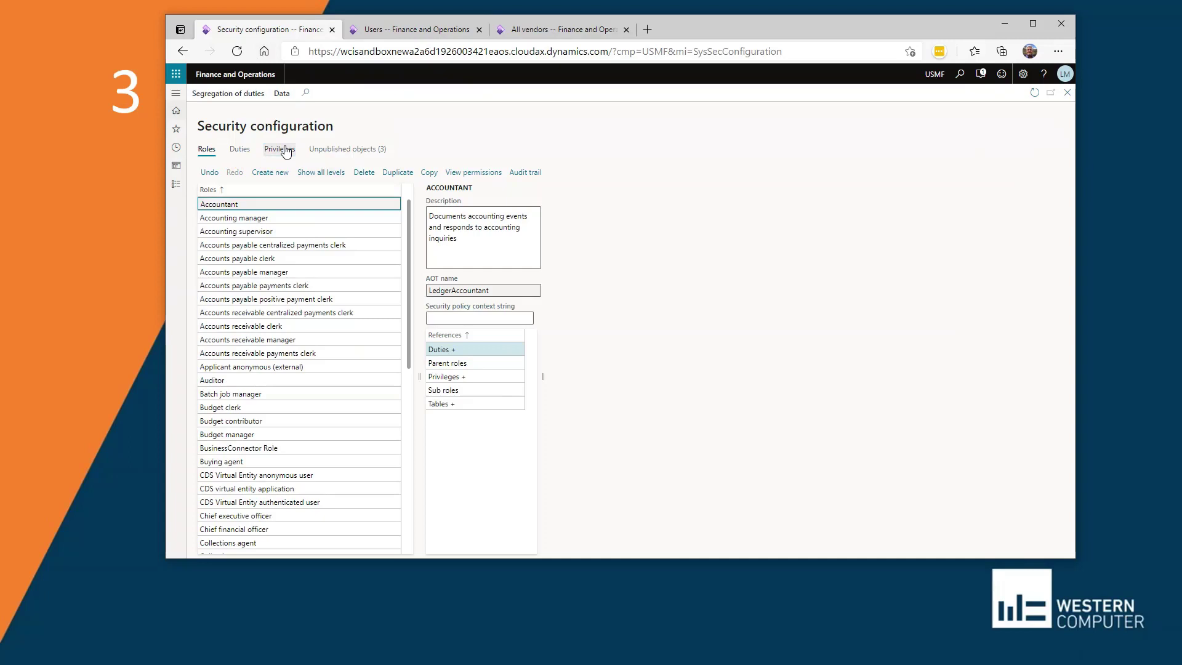
- Filter the Privileges list to names containing 'Maintain vendors'
left_click(285, 152)
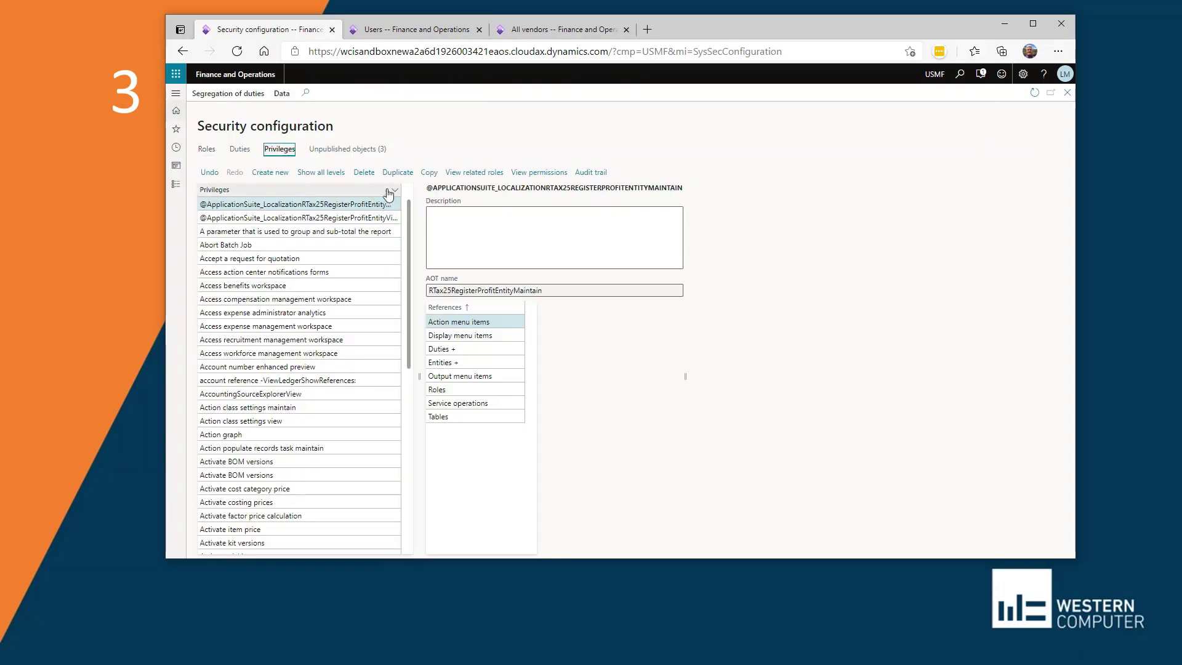
left_click(395, 191)
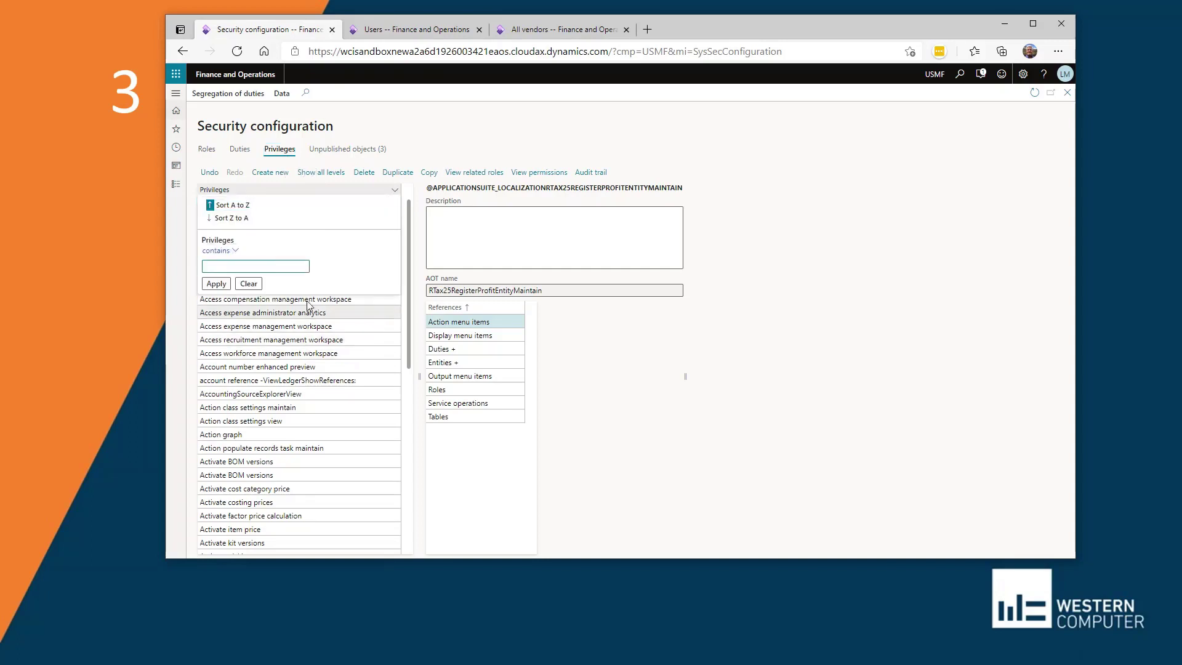
key("ctrl+v")
left_click(216, 284)
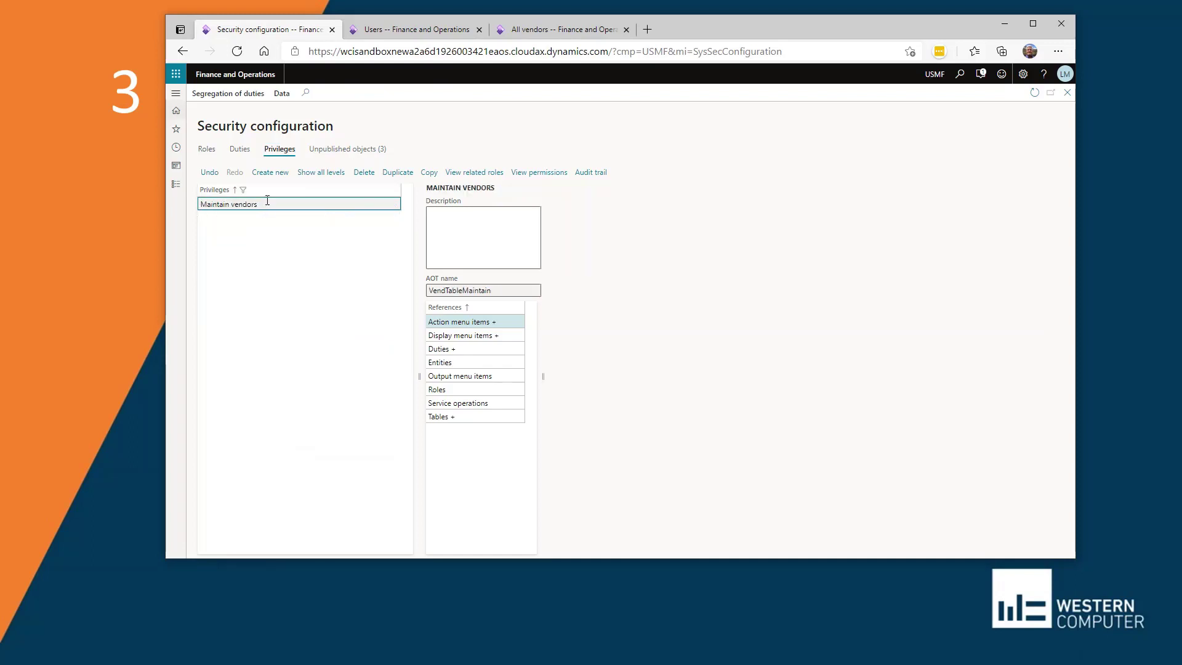
left_click(484, 175)
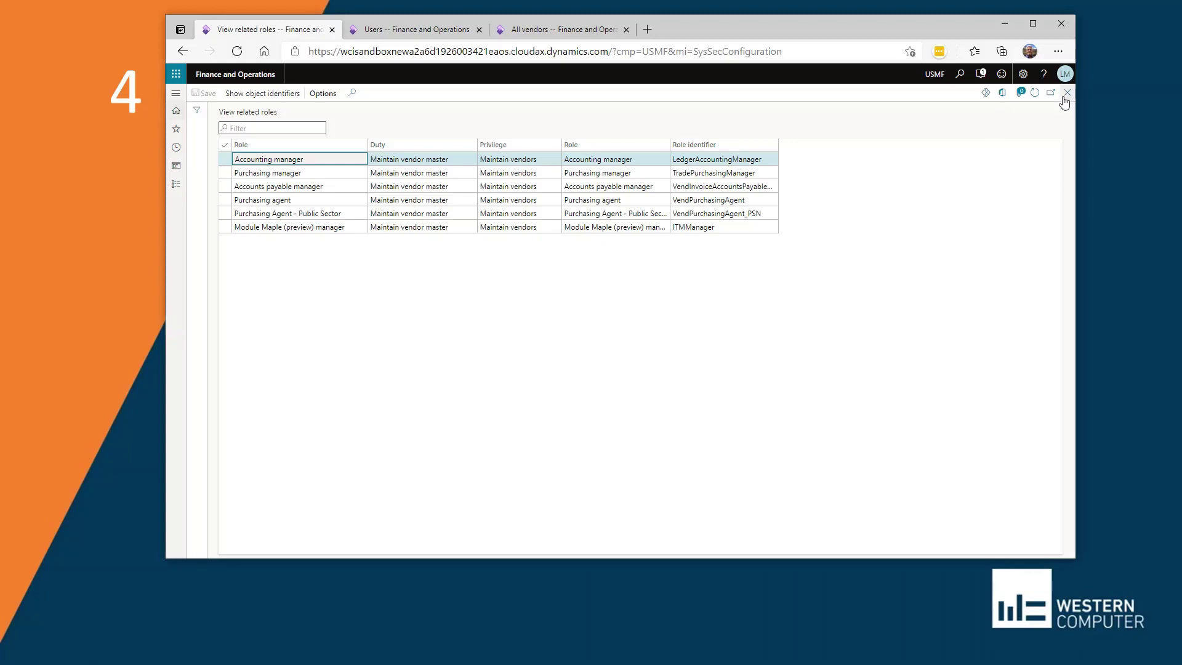
left_click(1067, 93)
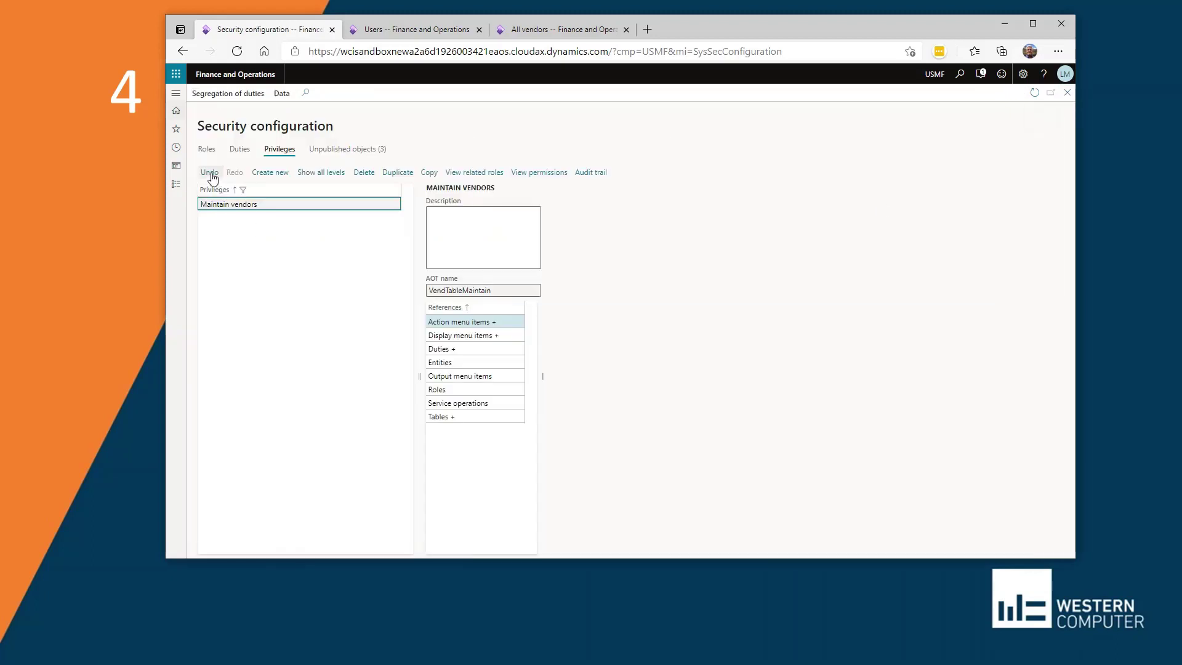
- Check Unpublished objects, then scroll the full Roles list down to the custom wc_ roles
left_click(208, 154)
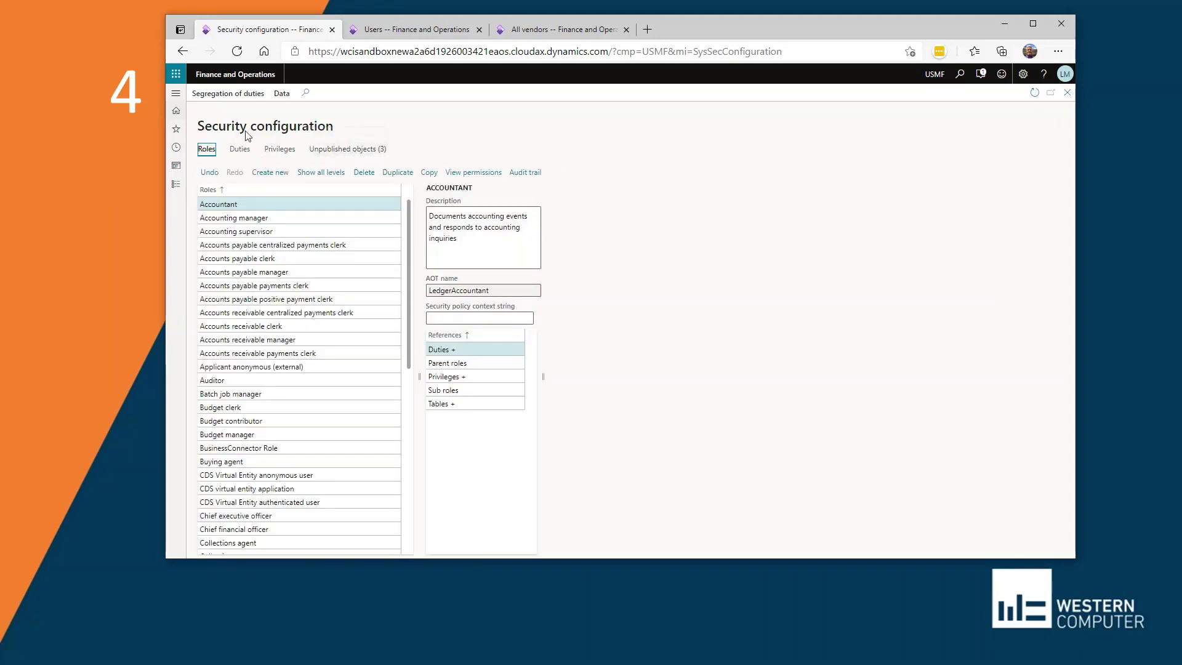
left_click(331, 150)
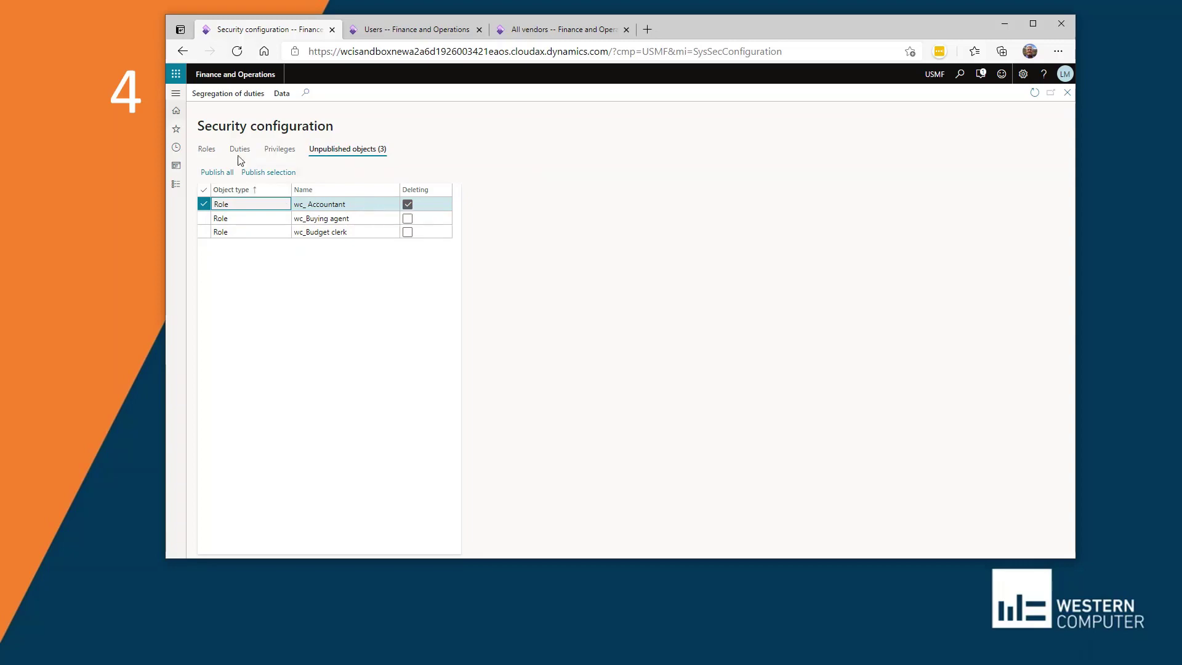
left_click(204, 150)
scroll(301, 360, "down", 20)
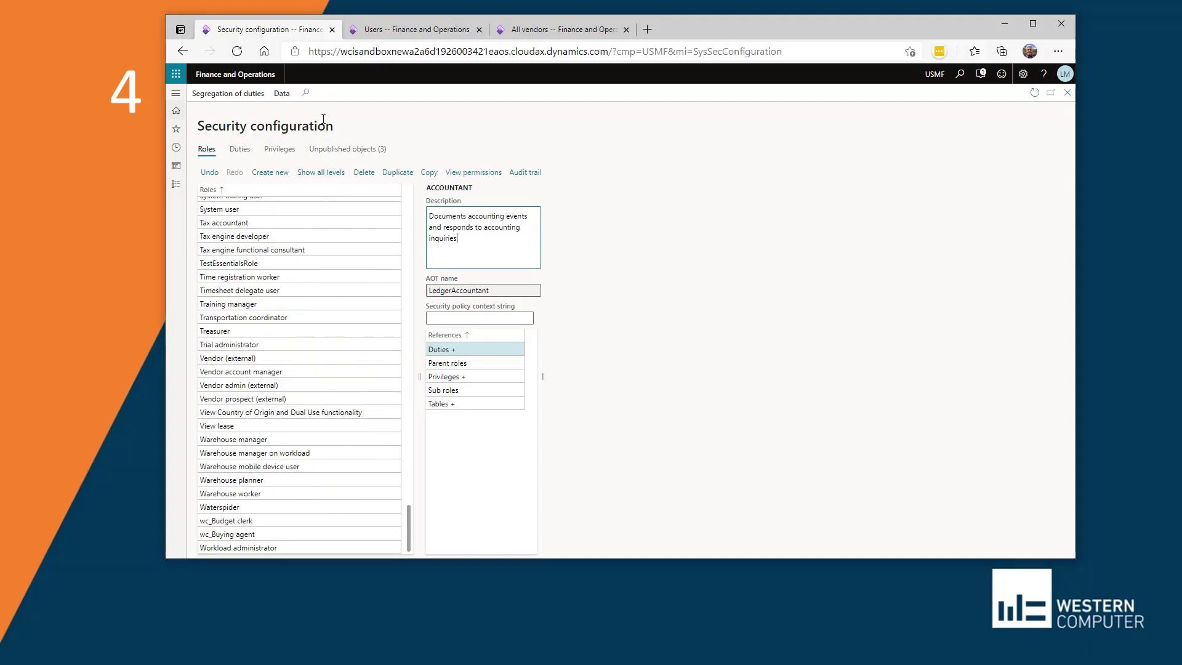
- List the three unpublished roles, with wc_ Accountant marked for deletion
left_click(324, 157)
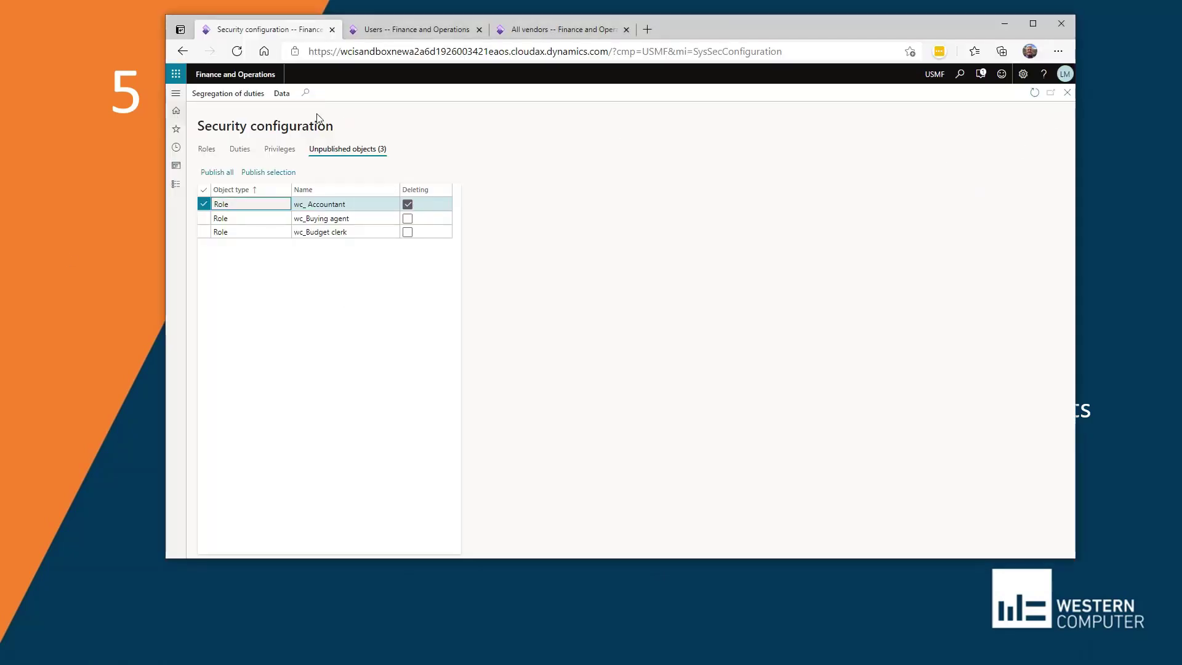
- Show the permissions granted by the Activate BOM versions privilege
left_click(271, 152)
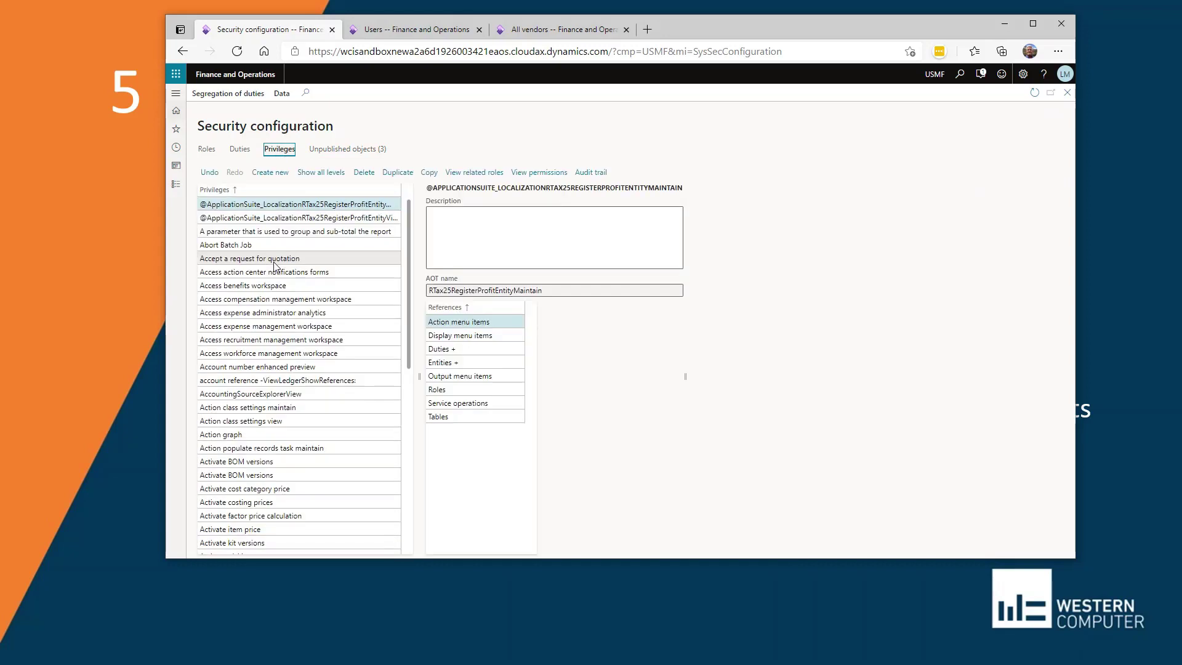
left_click(275, 461)
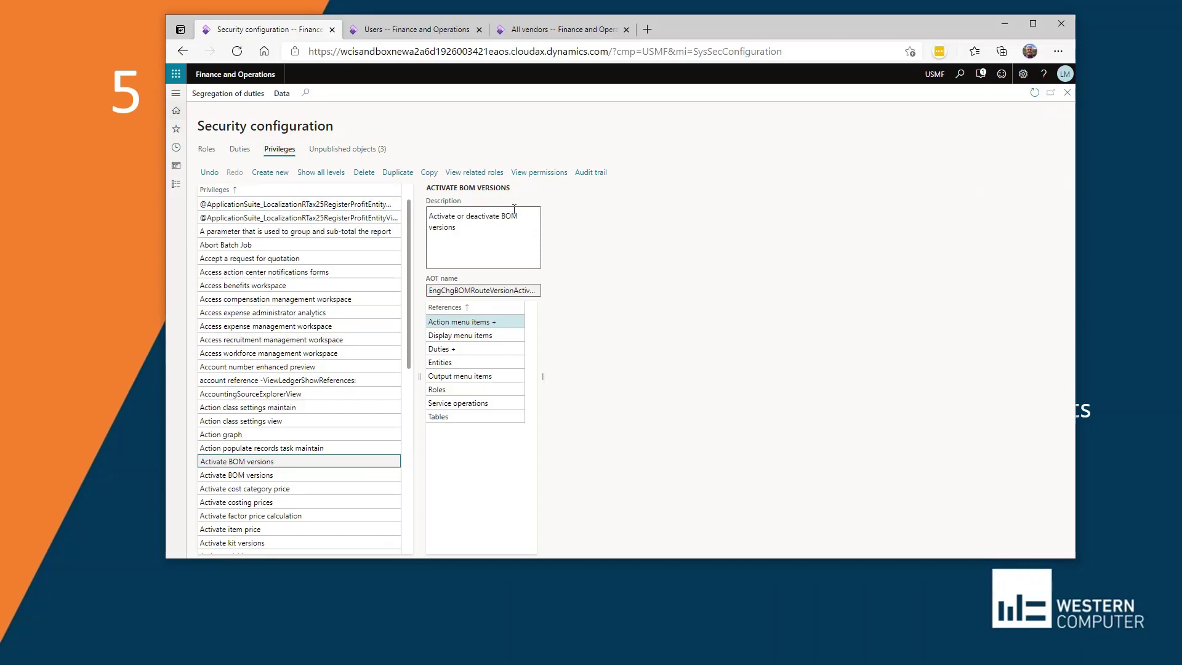
left_click(545, 174)
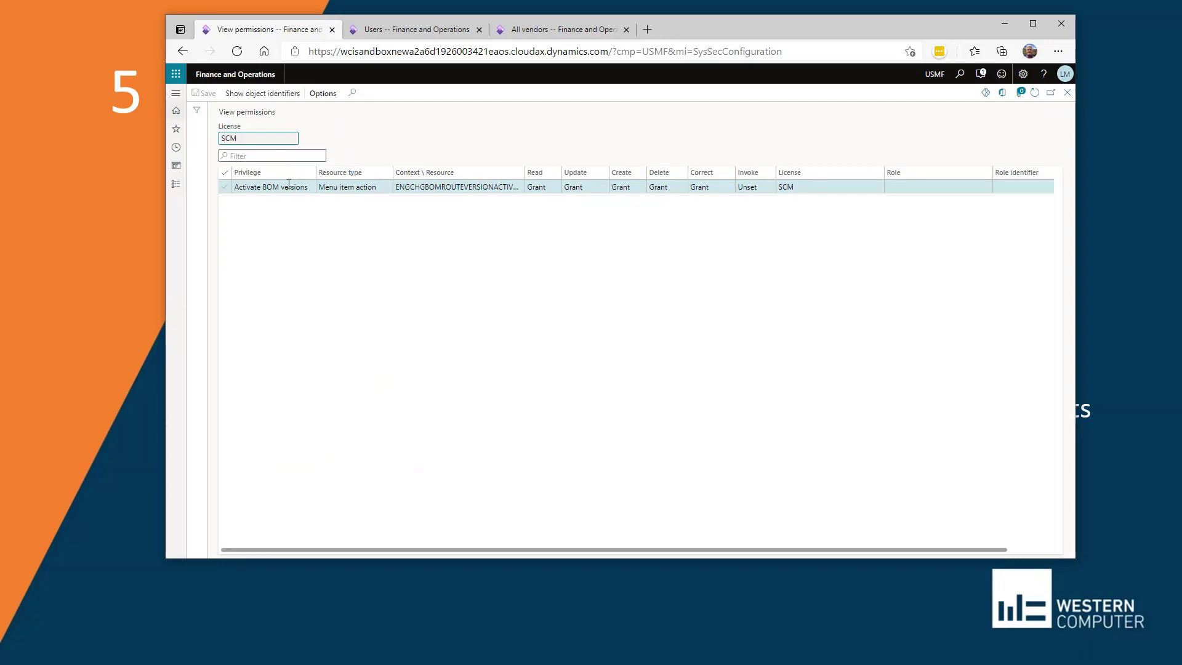
- Inspect the SCM license on the Activate BOM versions permission
left_click(820, 186)
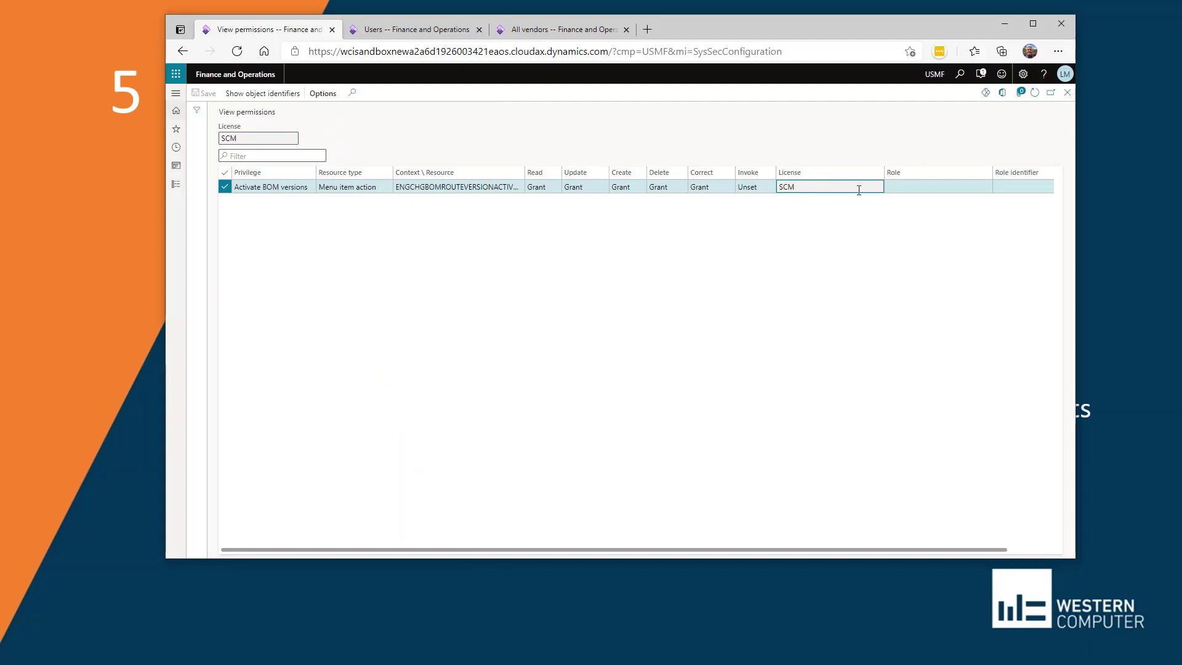
left_click(1068, 92)
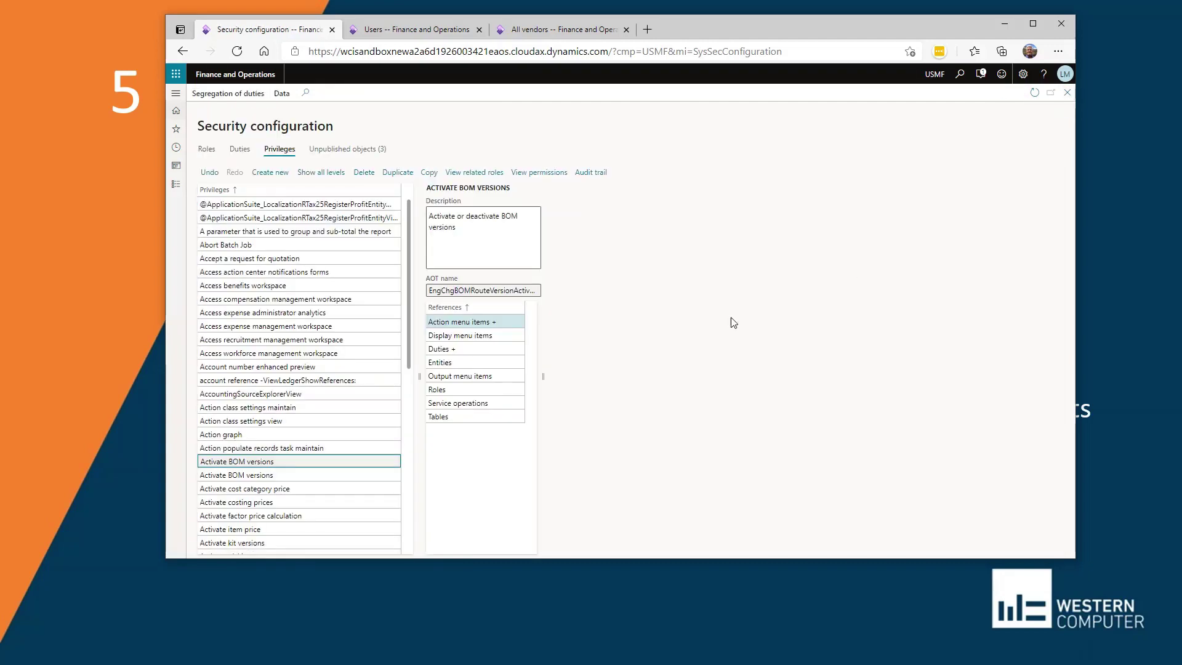